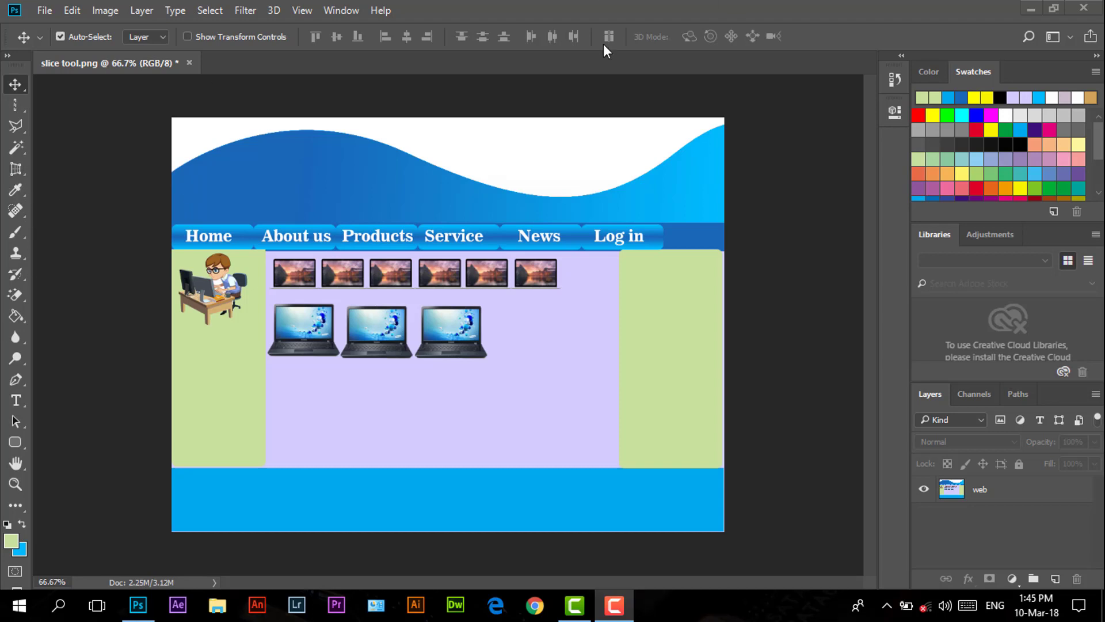
- Use the Slice Tool to cut the navigation bar into separate slices for each menu button and the blank strip beyond Log in
left_click(20, 170)
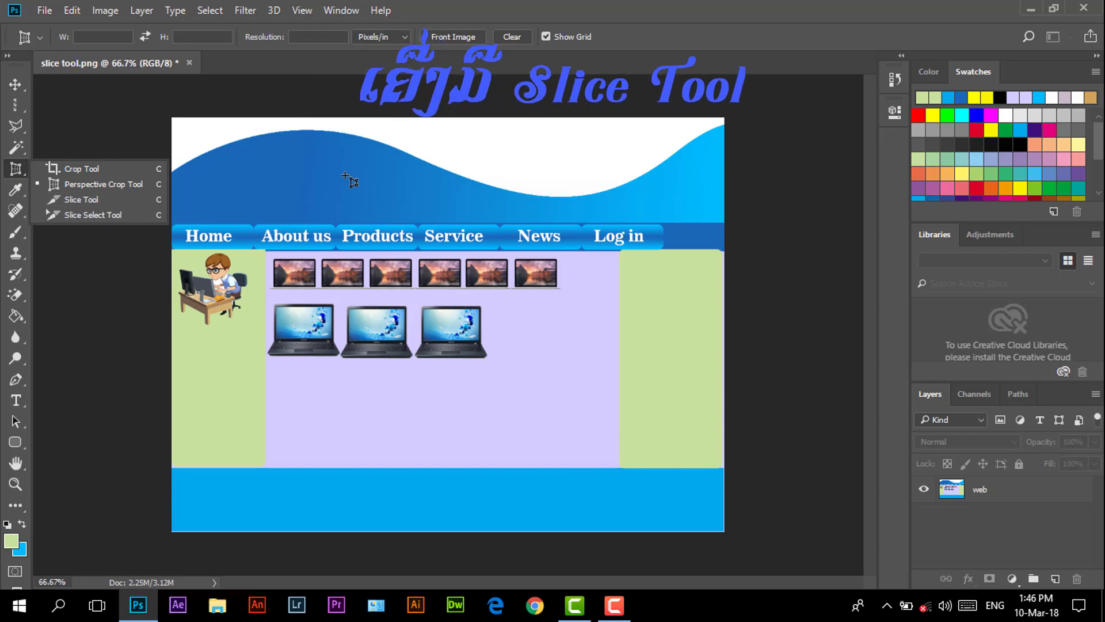
key("c")
left_click(76, 197)
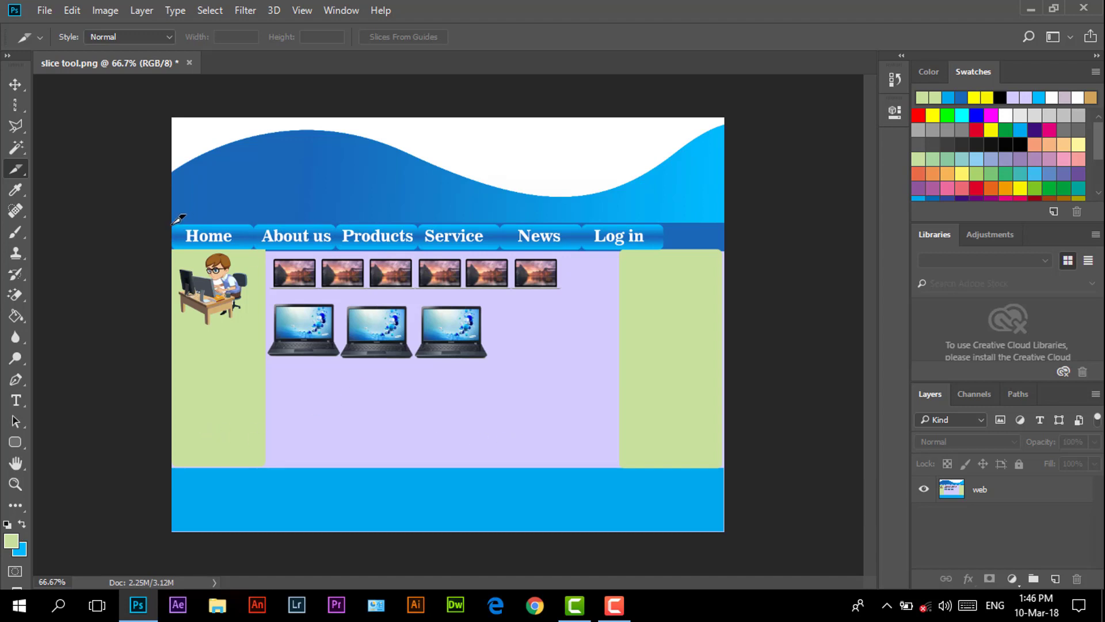
left_click_drag(172, 224, 666, 251)
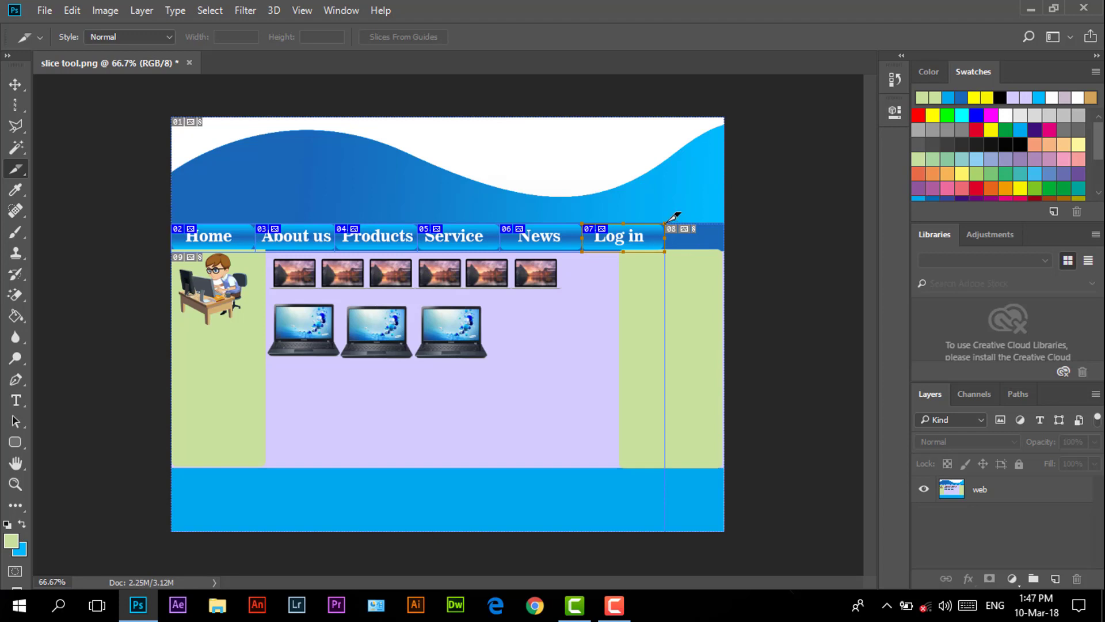
left_click_drag(666, 223, 726, 252)
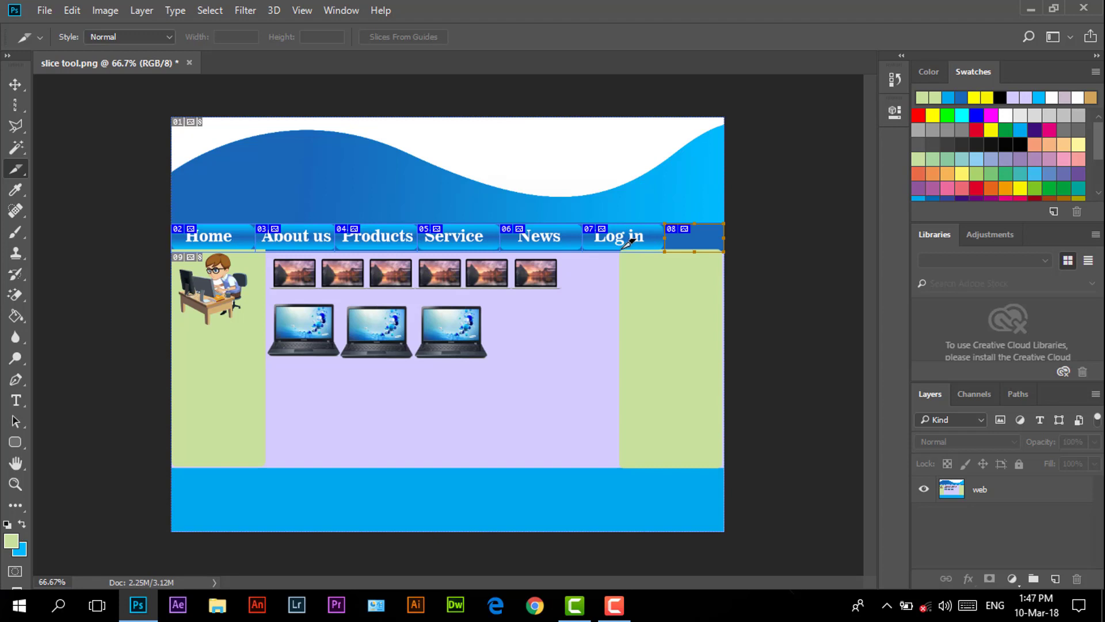
- Draw slices over the two green side columns, the lavender content area, the blue footer and the wave header
left_click_drag(621, 252, 724, 466)
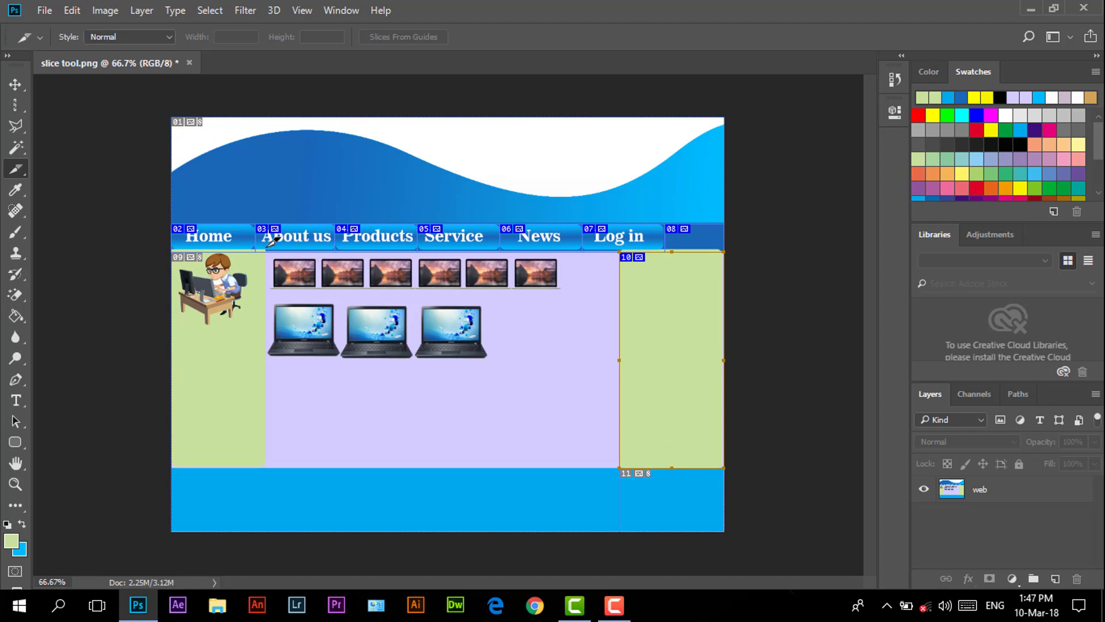
left_click_drag(267, 252, 620, 467)
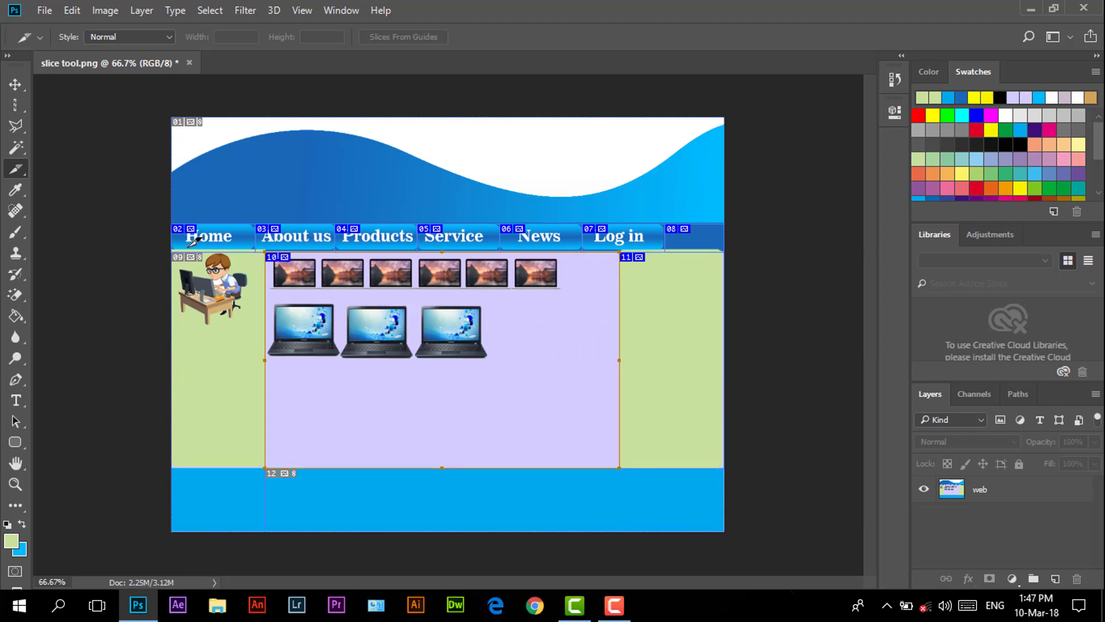
left_click_drag(173, 251, 265, 468)
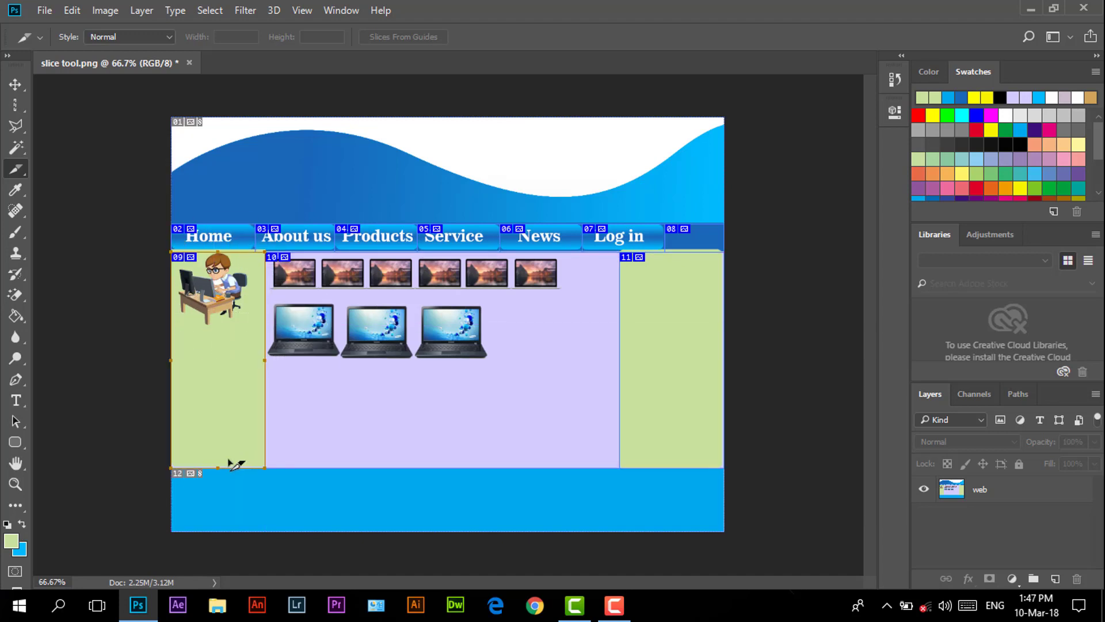
left_click_drag(172, 467, 726, 532)
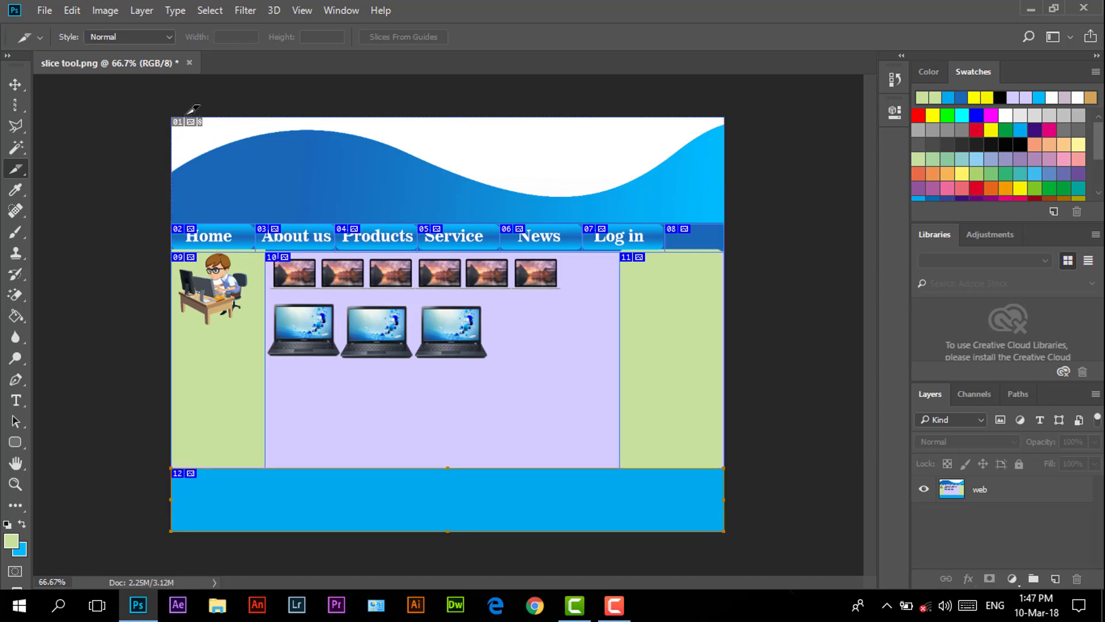
left_click_drag(174, 116, 728, 220)
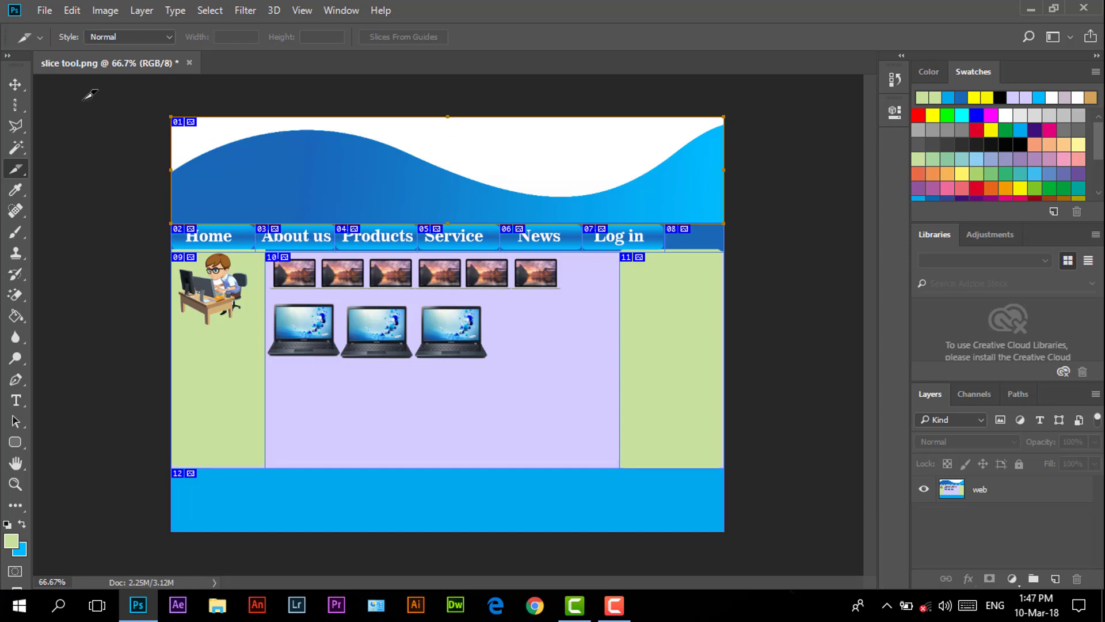
- Export the sliced layout with Save for Web (Legacy) as PNG-24 and proceed to choosing the save location
left_click(41, 10)
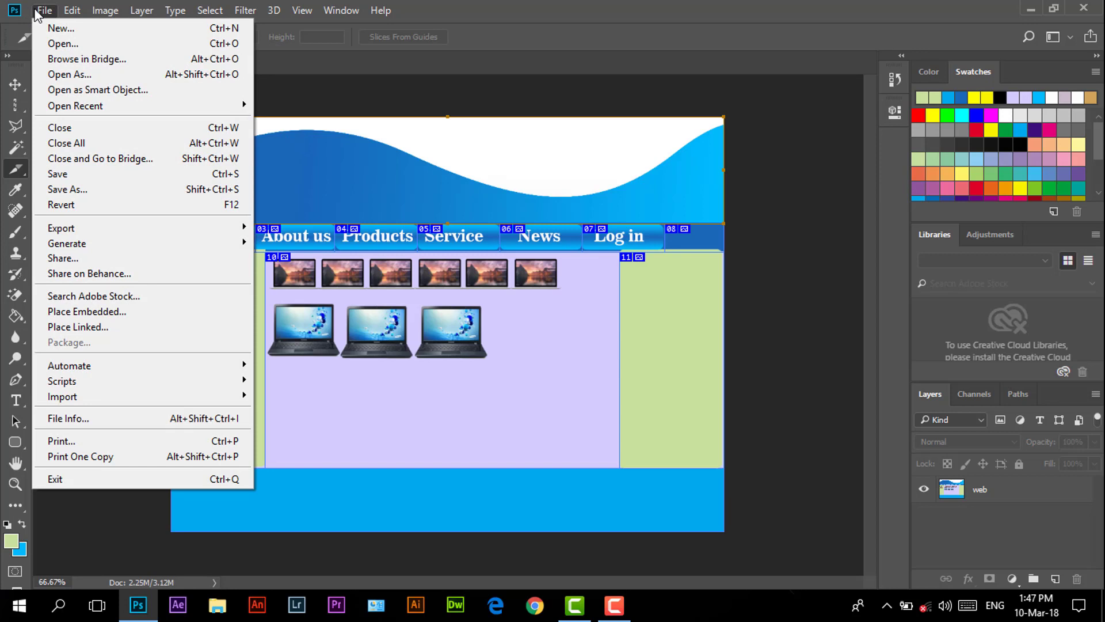
left_click(35, 12)
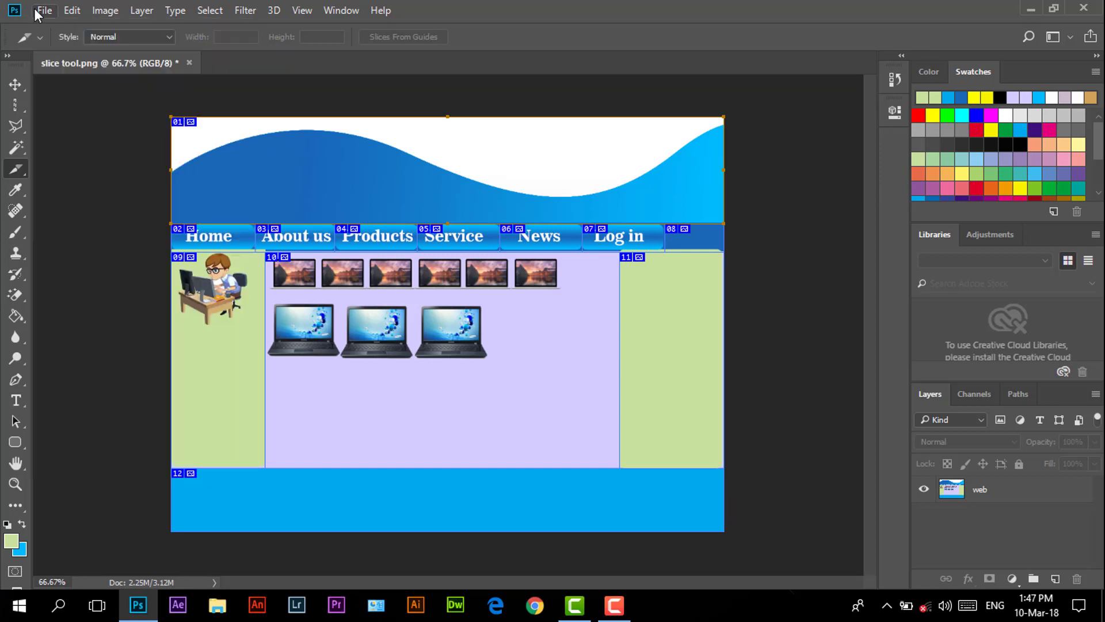
left_click(36, 13)
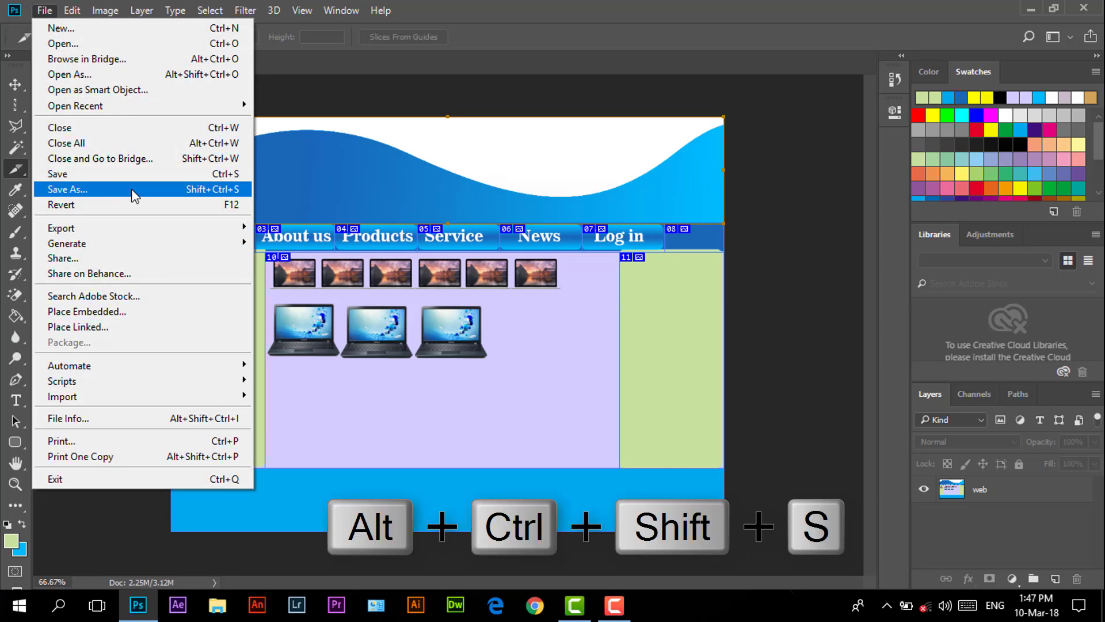
mouse_move(115, 225)
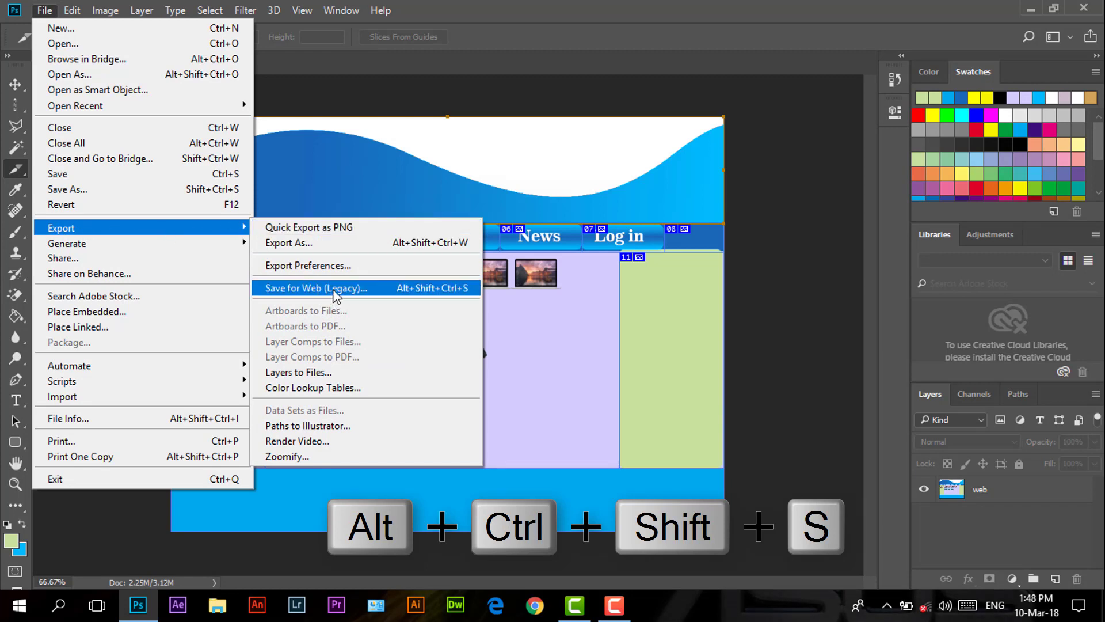
left_click(352, 288)
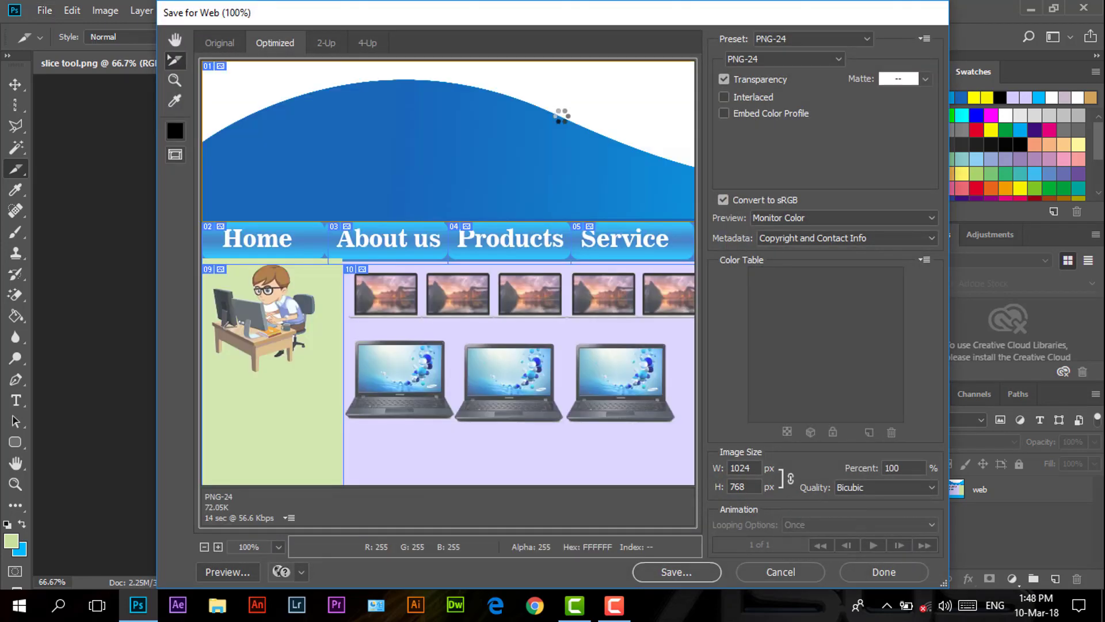
left_click(773, 60)
left_click(778, 58)
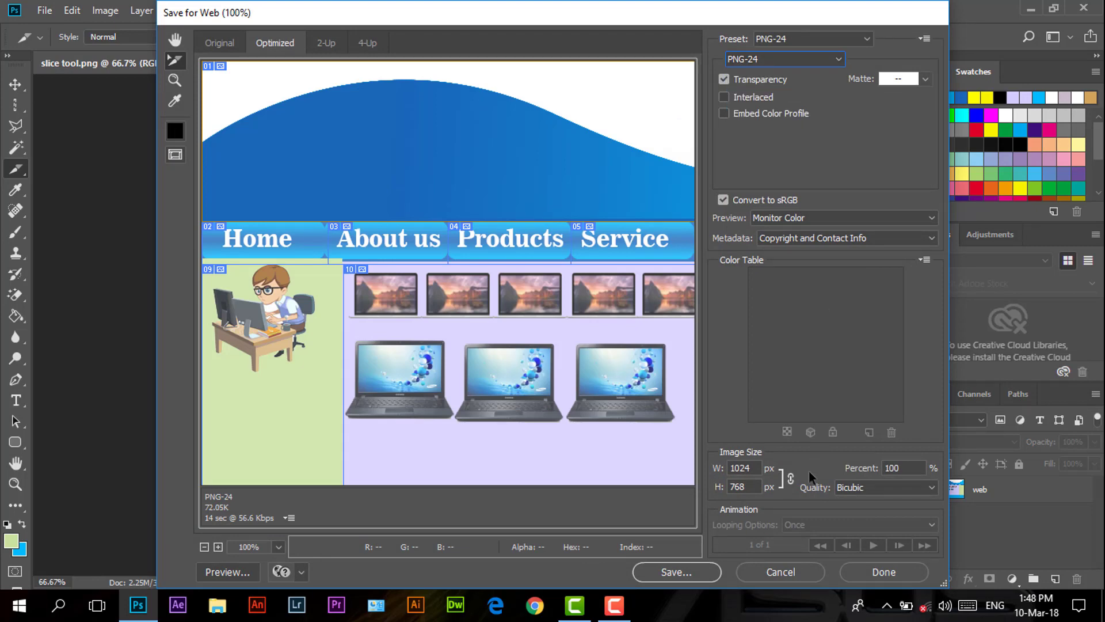
left_click(685, 579)
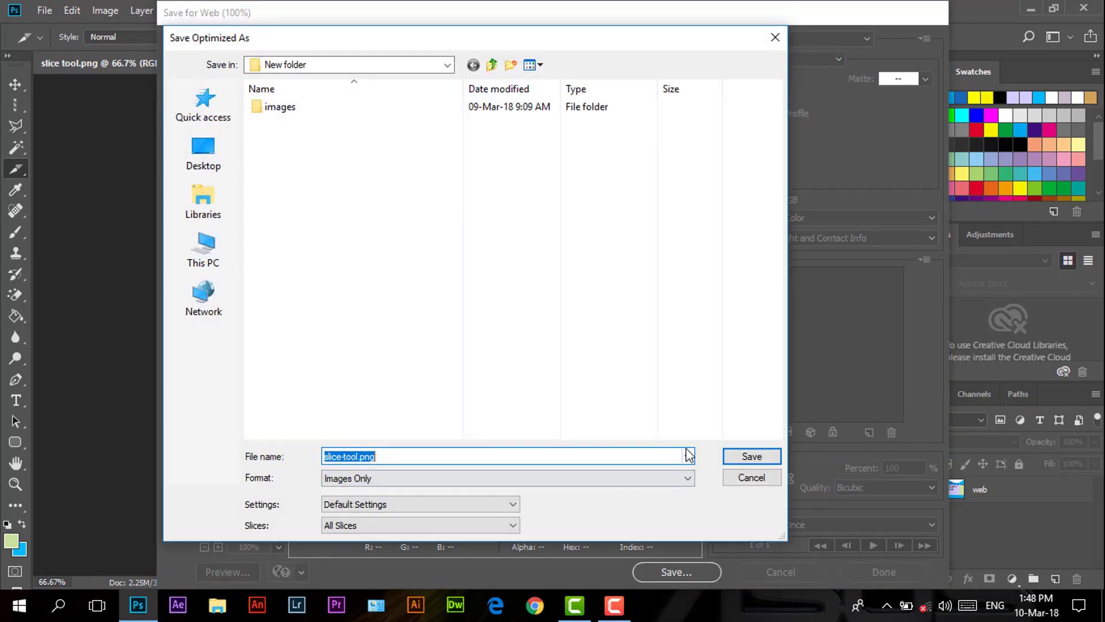
- Go to the workshop folder as the save location and create a folder named slice in it
left_click(510, 64)
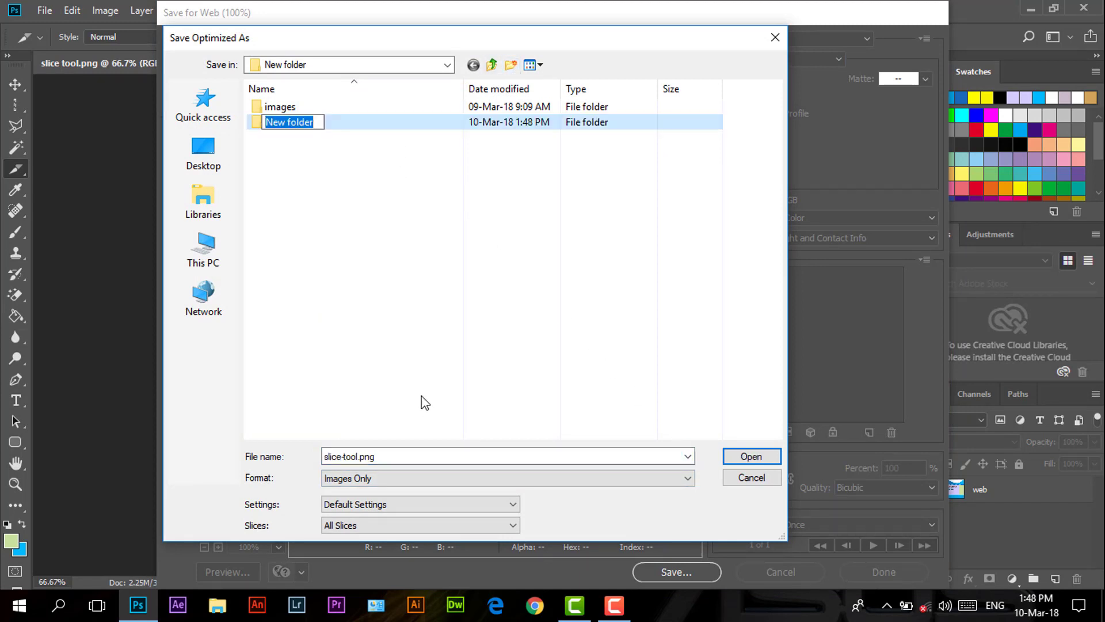
left_click(426, 65)
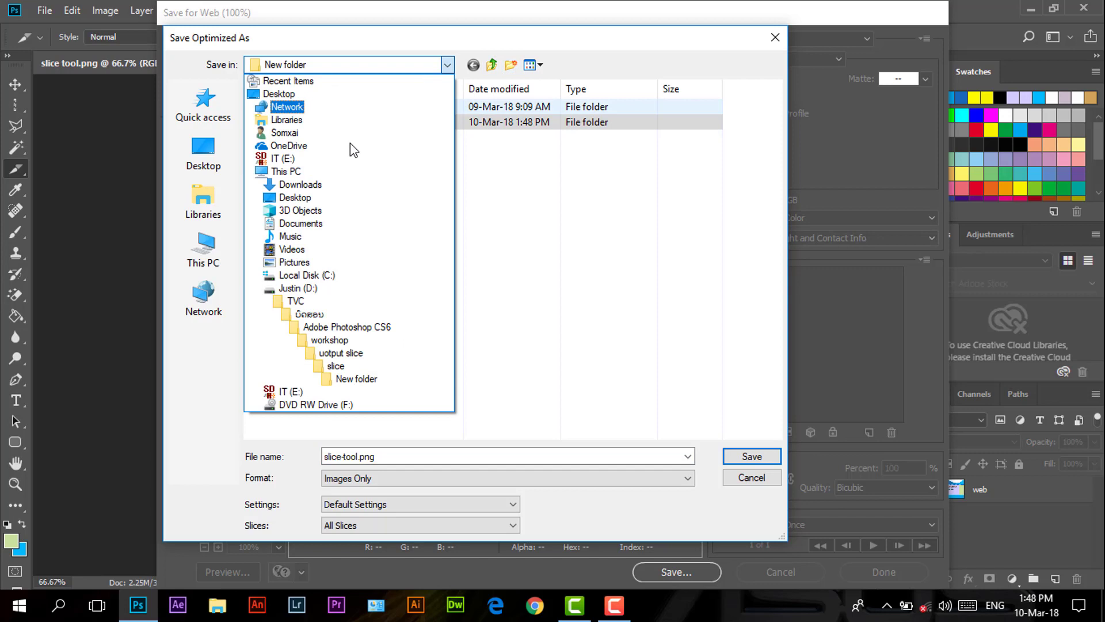
left_click(324, 344)
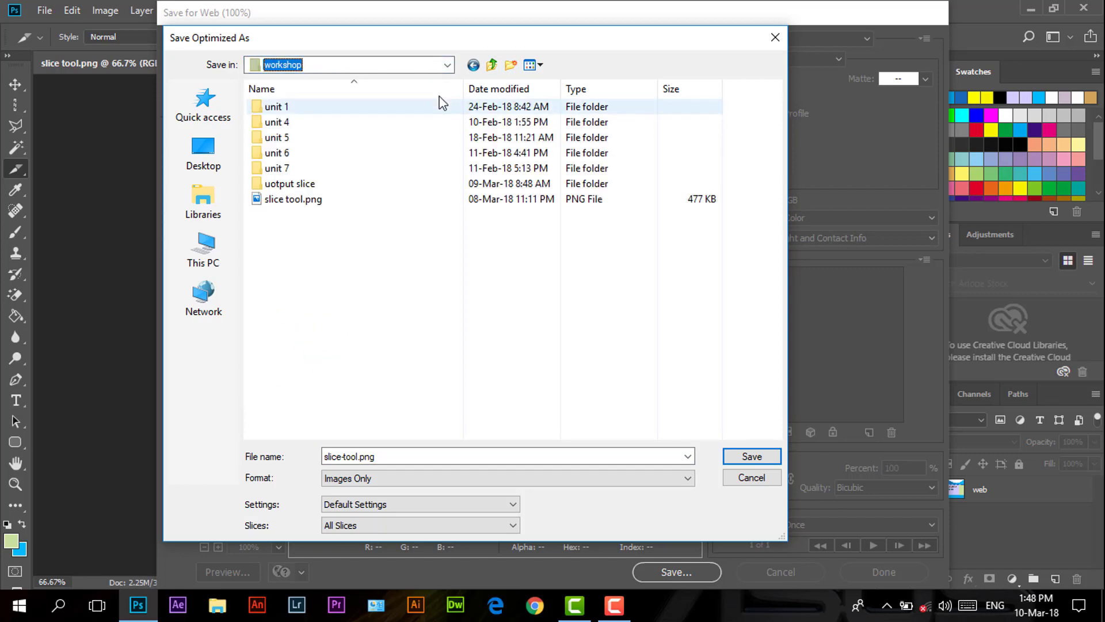
left_click(510, 64)
type("d")
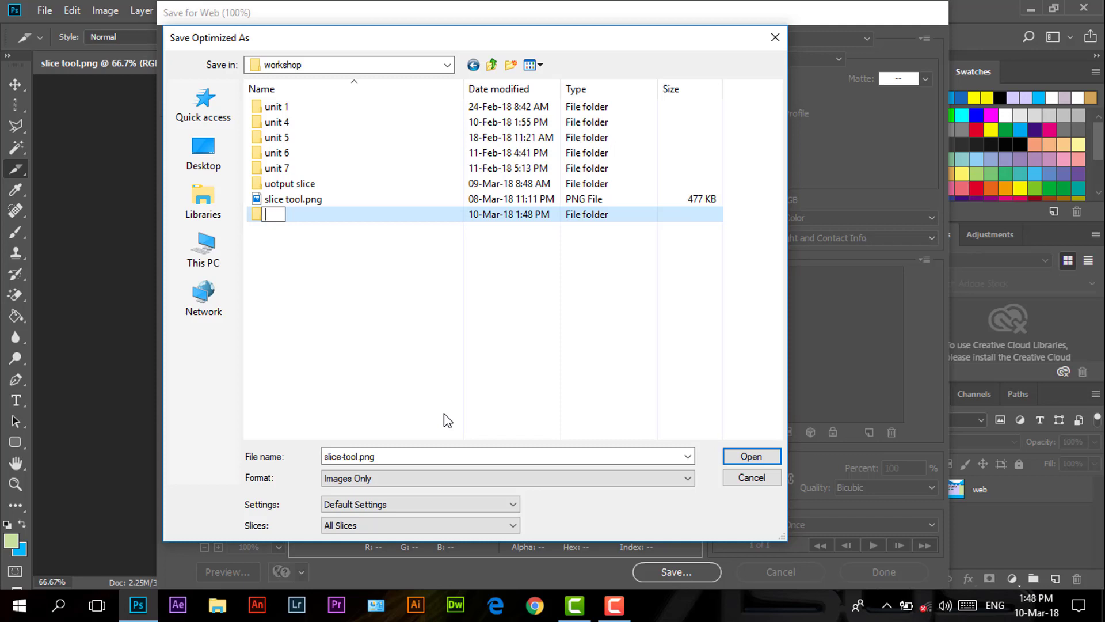
type("lice")
left_click(362, 213)
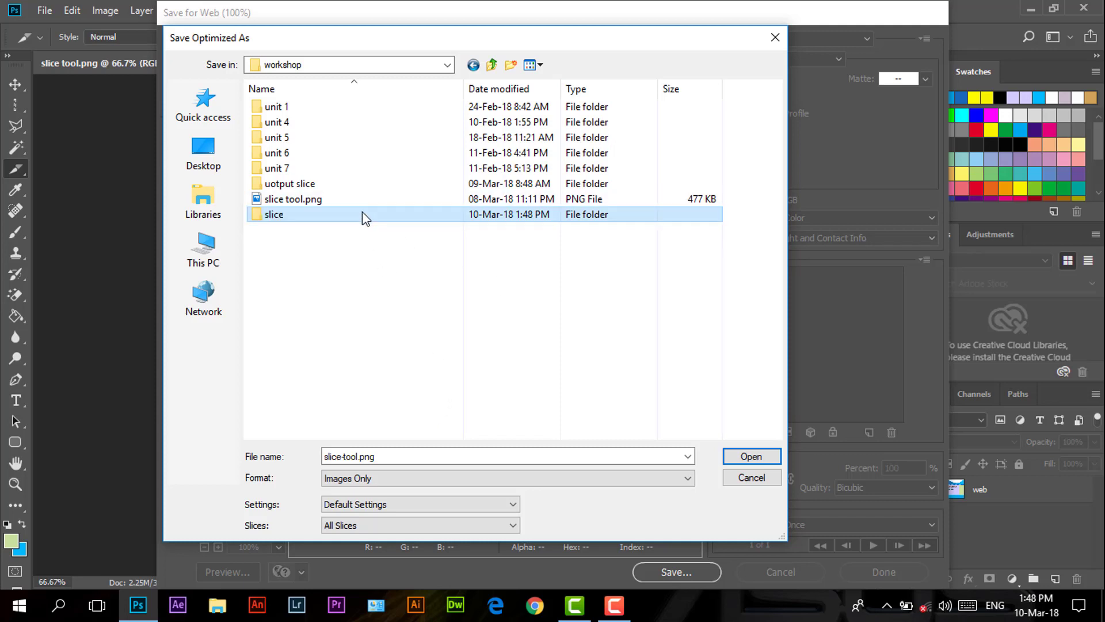
- Save all slices as Images Only into the slice folder under the file name slice-tool.png, accepting the file-name compatibility warning
double_click(361, 213)
left_click(751, 455)
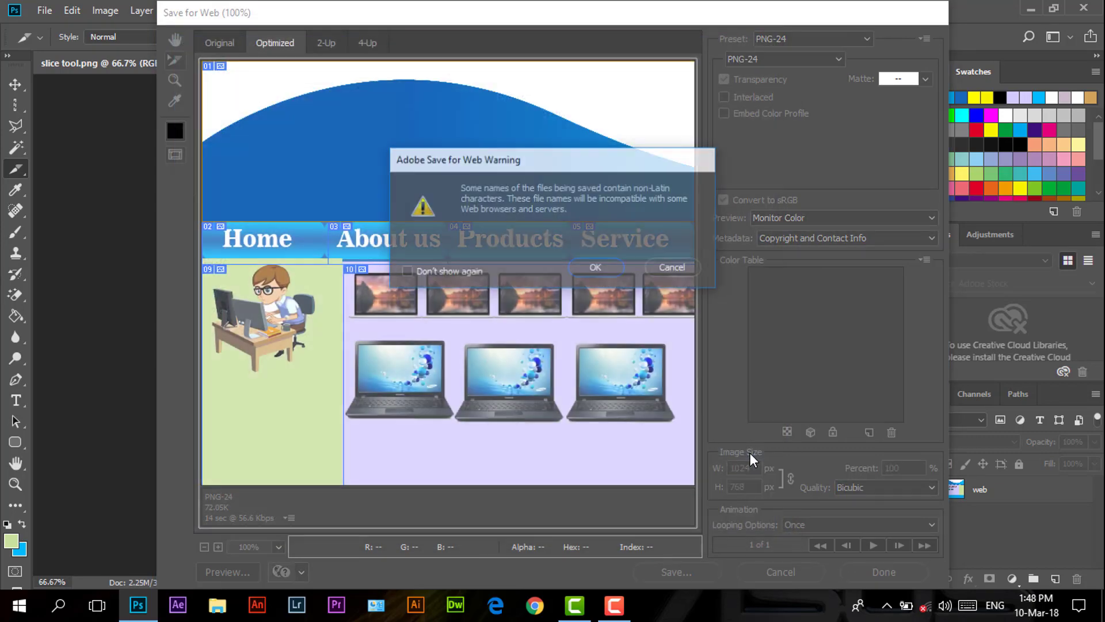
left_click(596, 268)
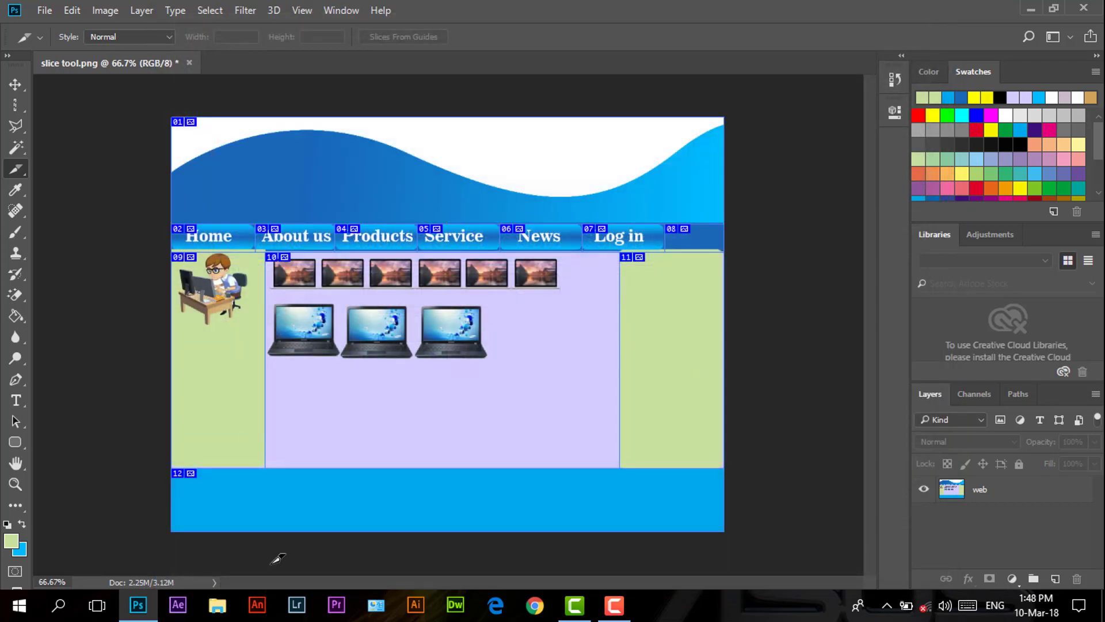
- Switch to File Explorer and open the exported slices in D: > TVC > ບົດສອນ > Adobe Photoshop CS6 > workshop > slice > images
left_click(216, 606)
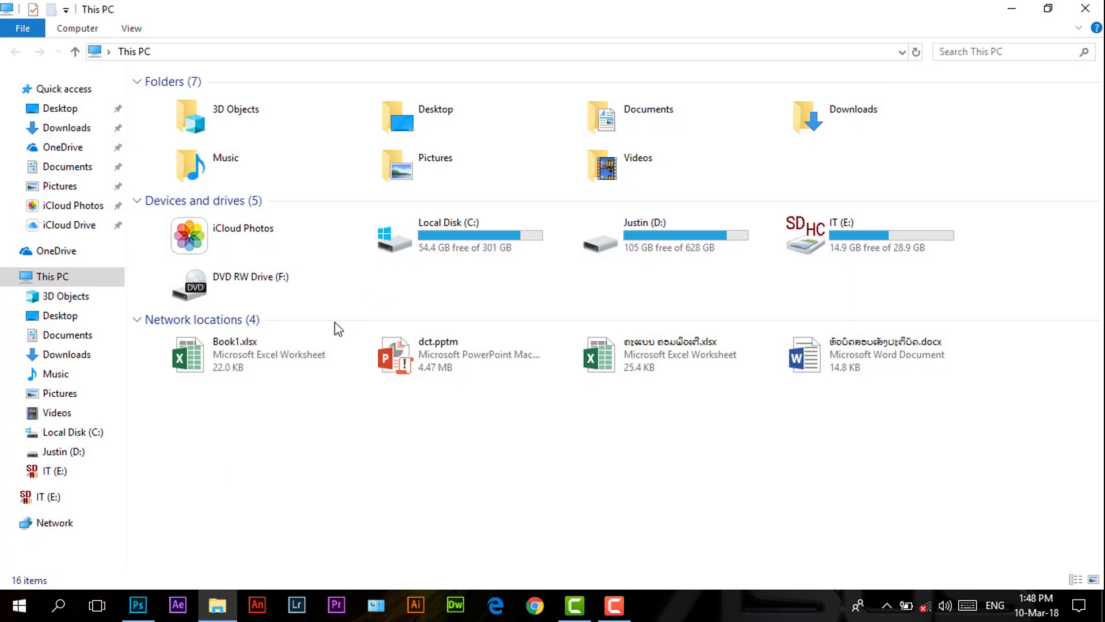
left_click(668, 232)
double_click(669, 233)
scroll(234, 415, "down", 8)
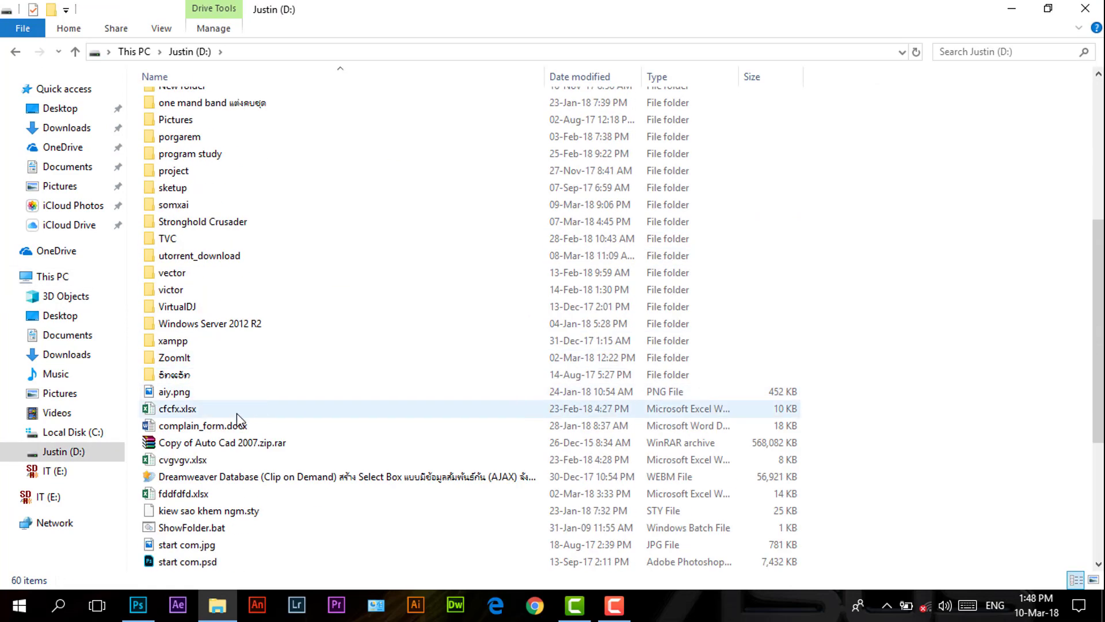
left_click(193, 255)
double_click(190, 238)
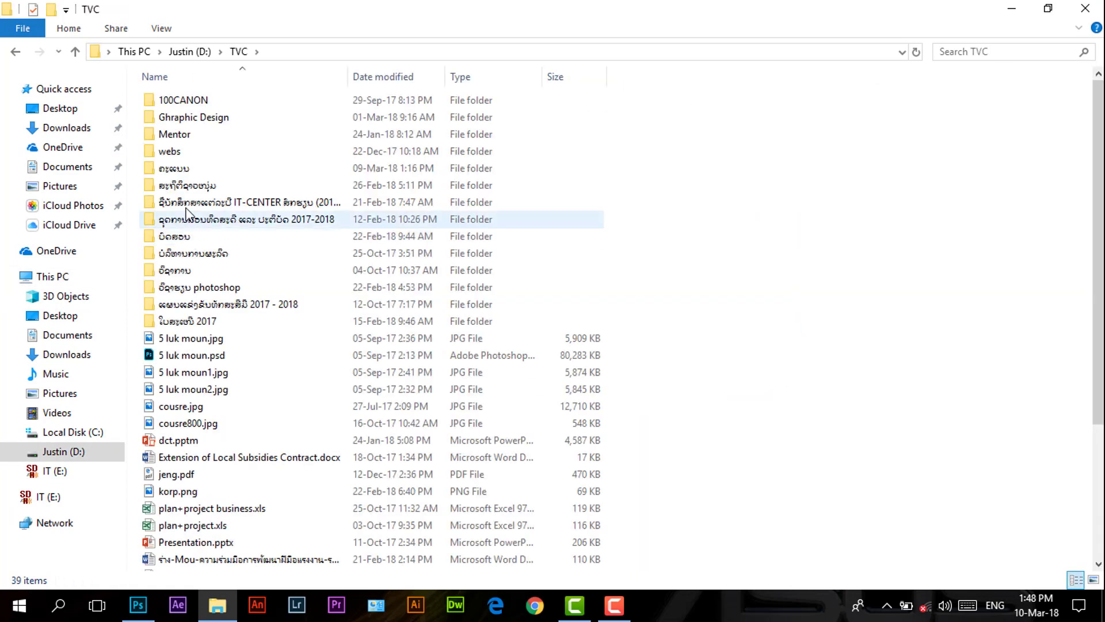
double_click(218, 237)
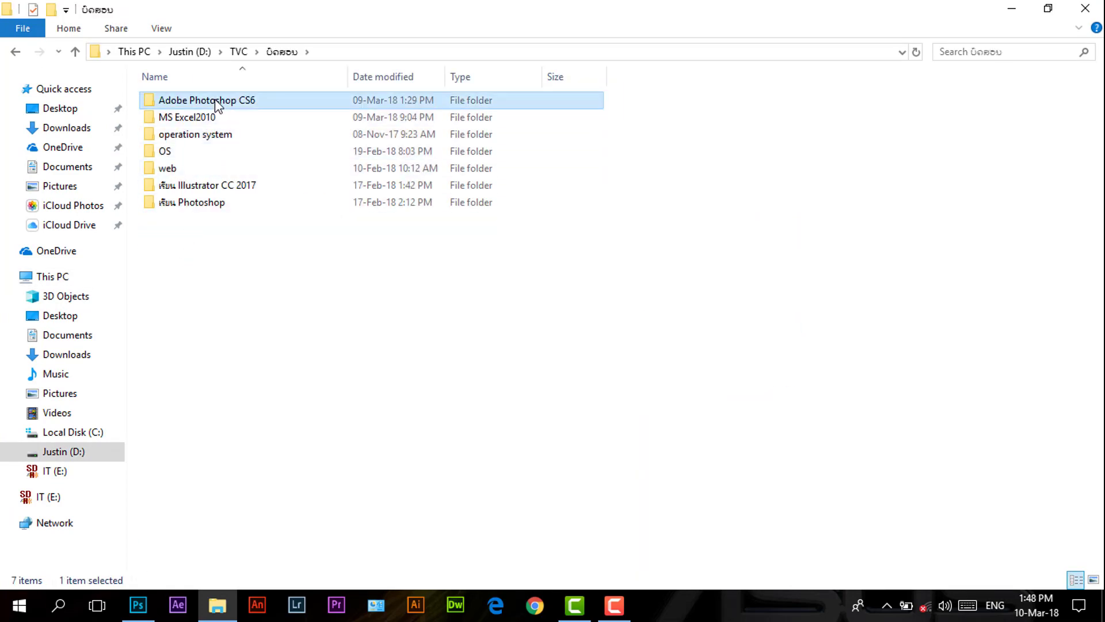
double_click(218, 103)
double_click(191, 138)
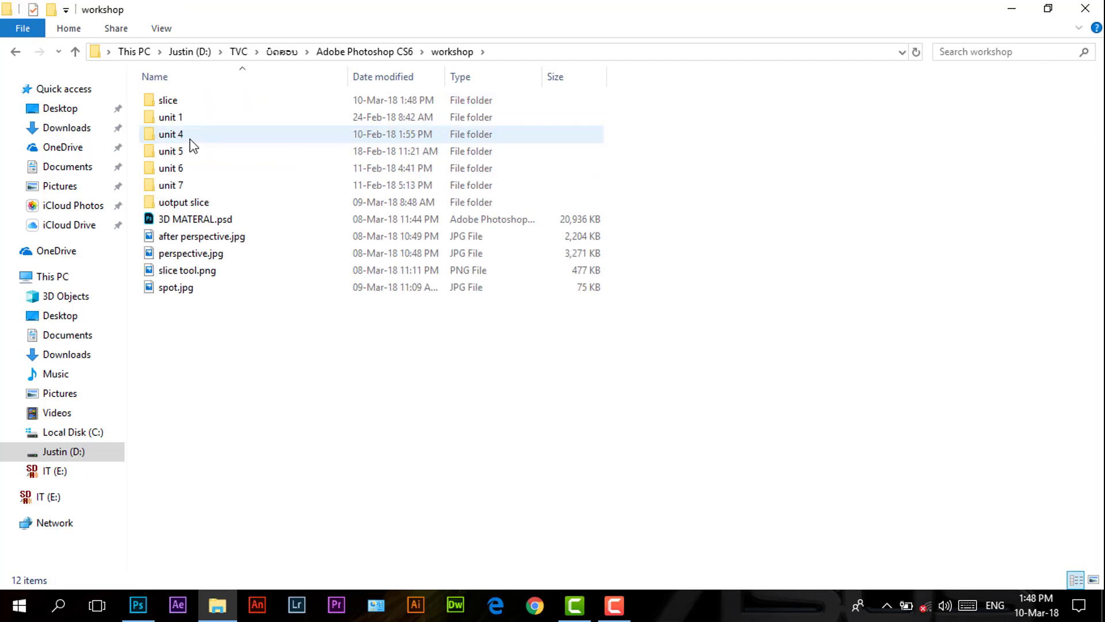
left_click(182, 105)
double_click(182, 105)
double_click(198, 99)
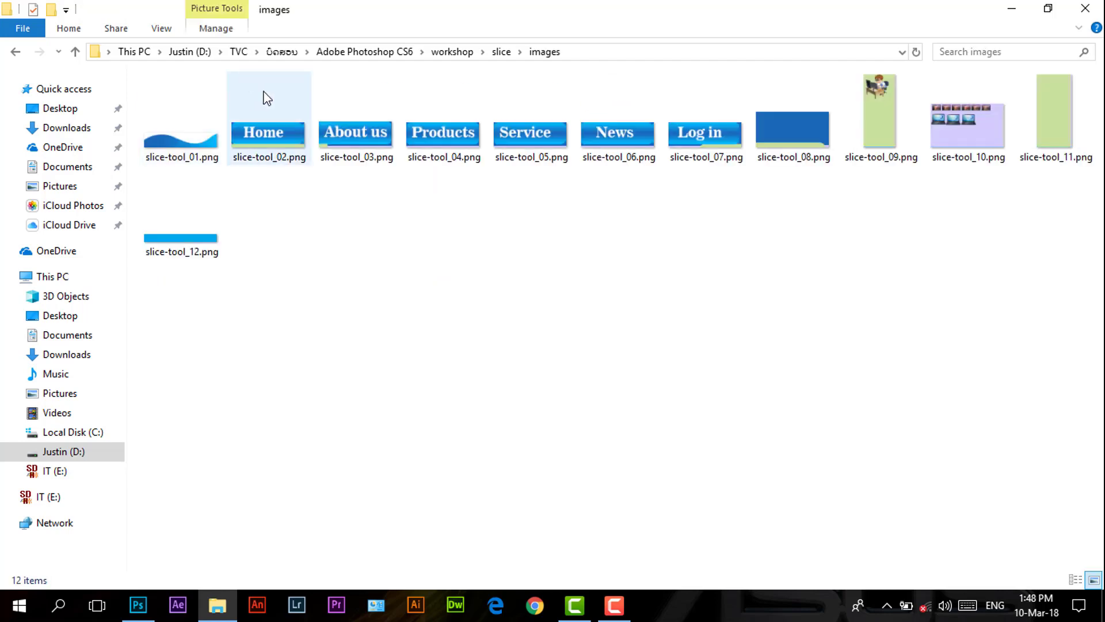